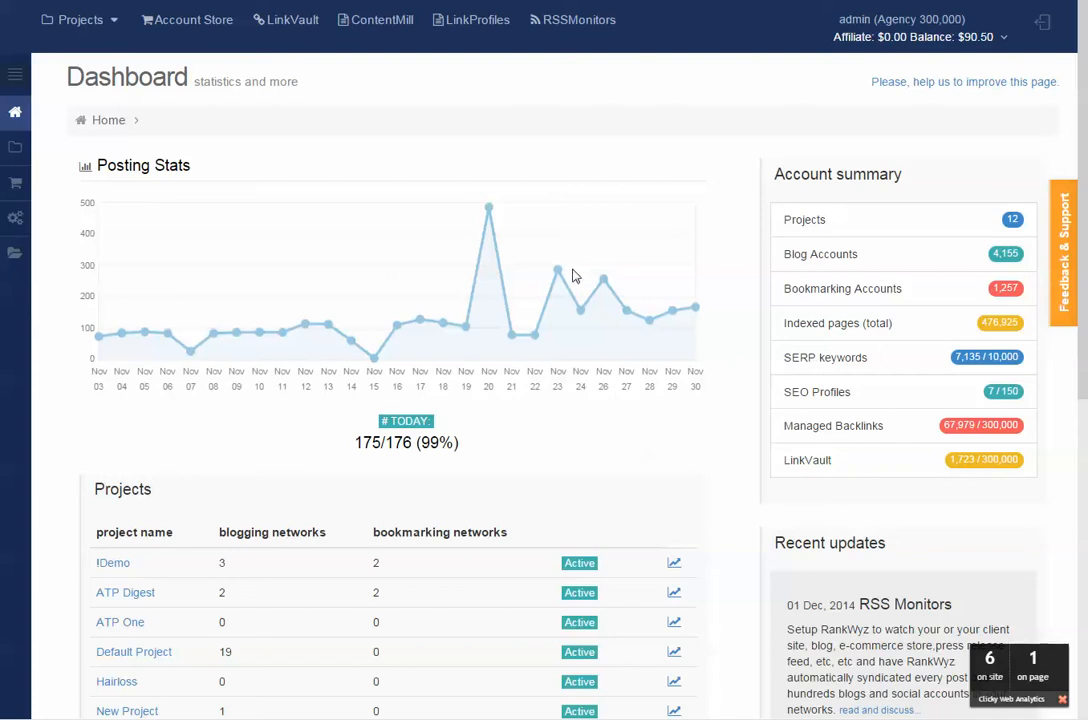
Step: Open the Bookmarking 2 network of the !Demo project
click(108, 27)
mouse_move(110, 82)
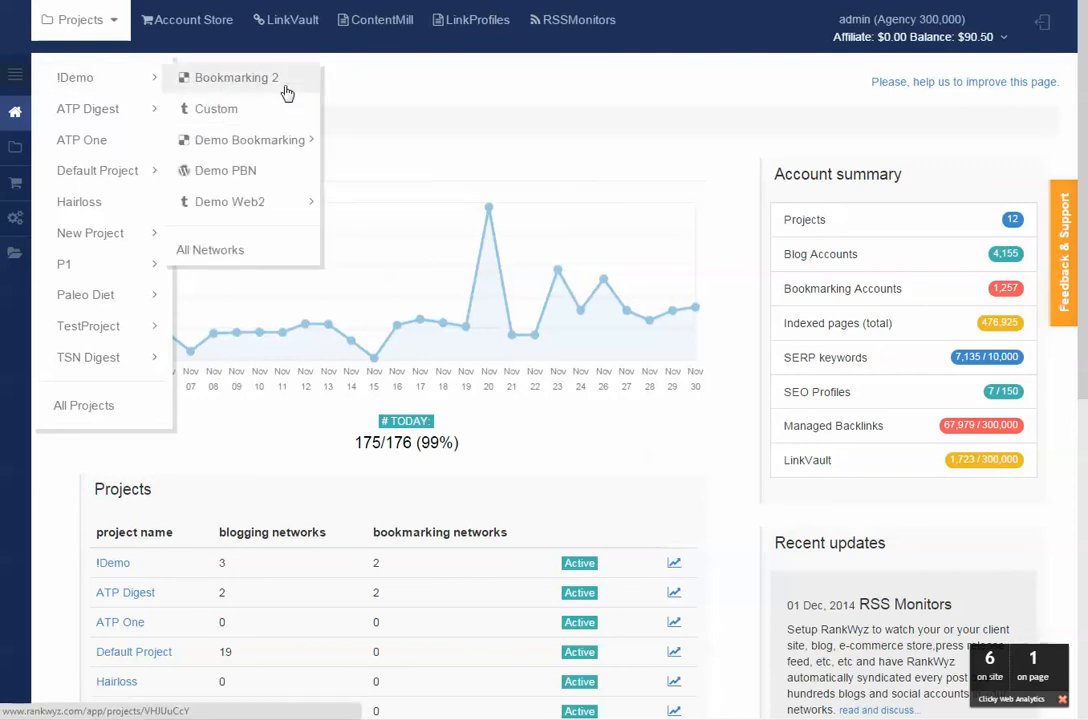
click(285, 90)
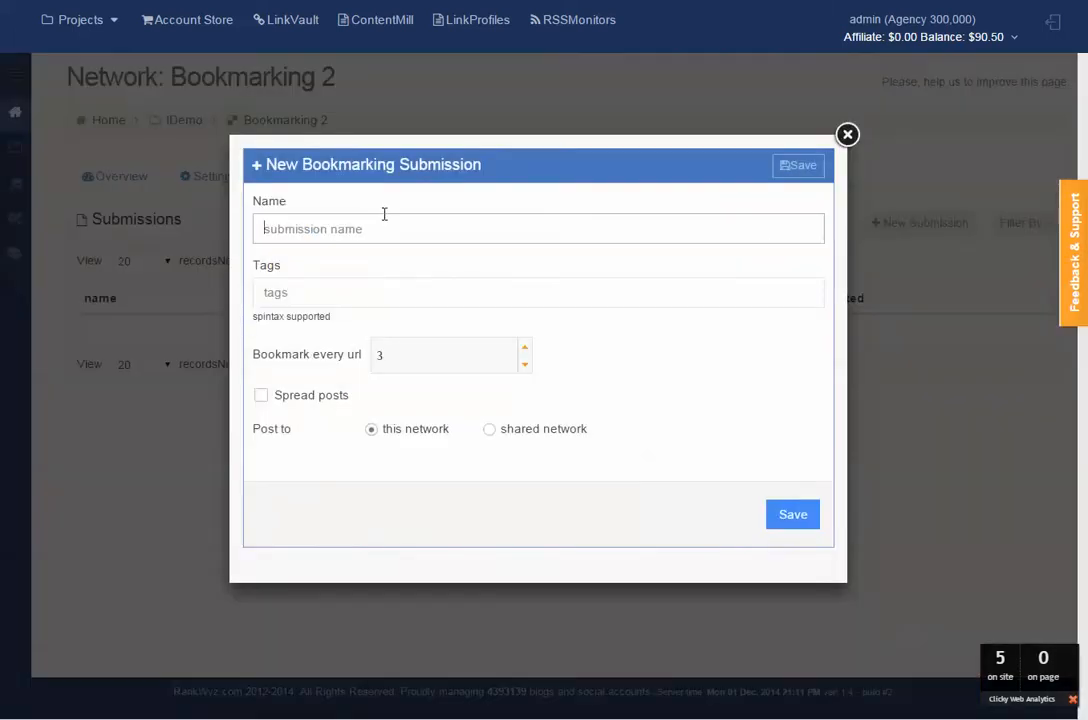
Step: Name the new bookmarking submission youtube, tag it business, and bookmark every URL 10 times without spreading the posts
text(youtube)
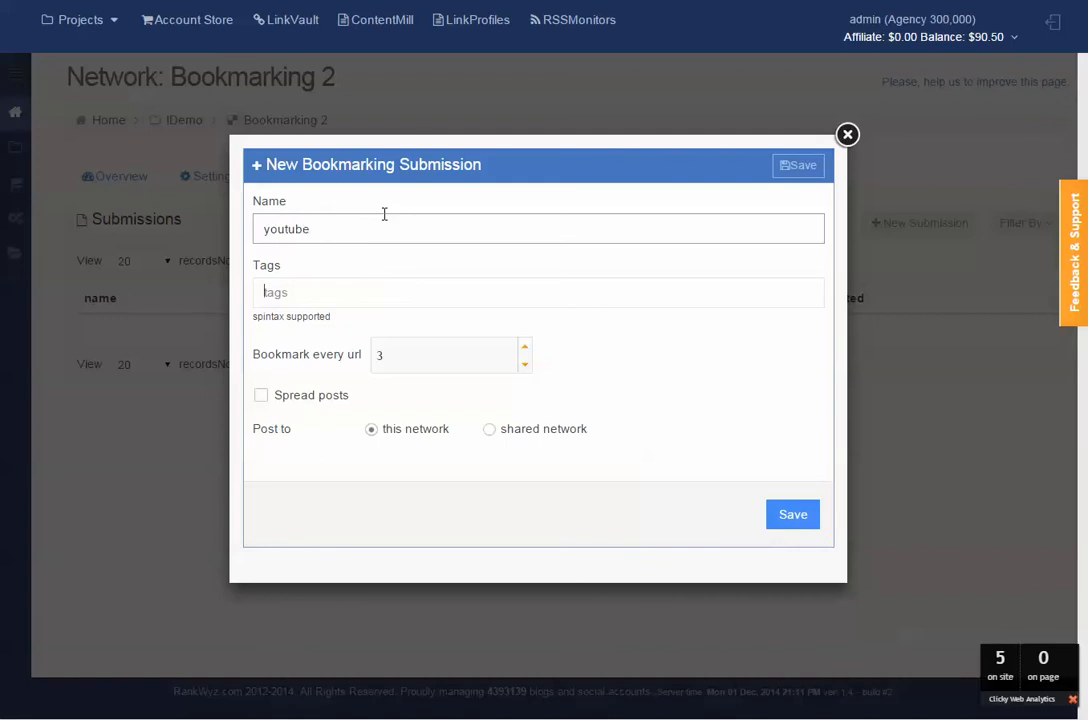
text(ta)
key(BackSpace)
key(BackSpace)
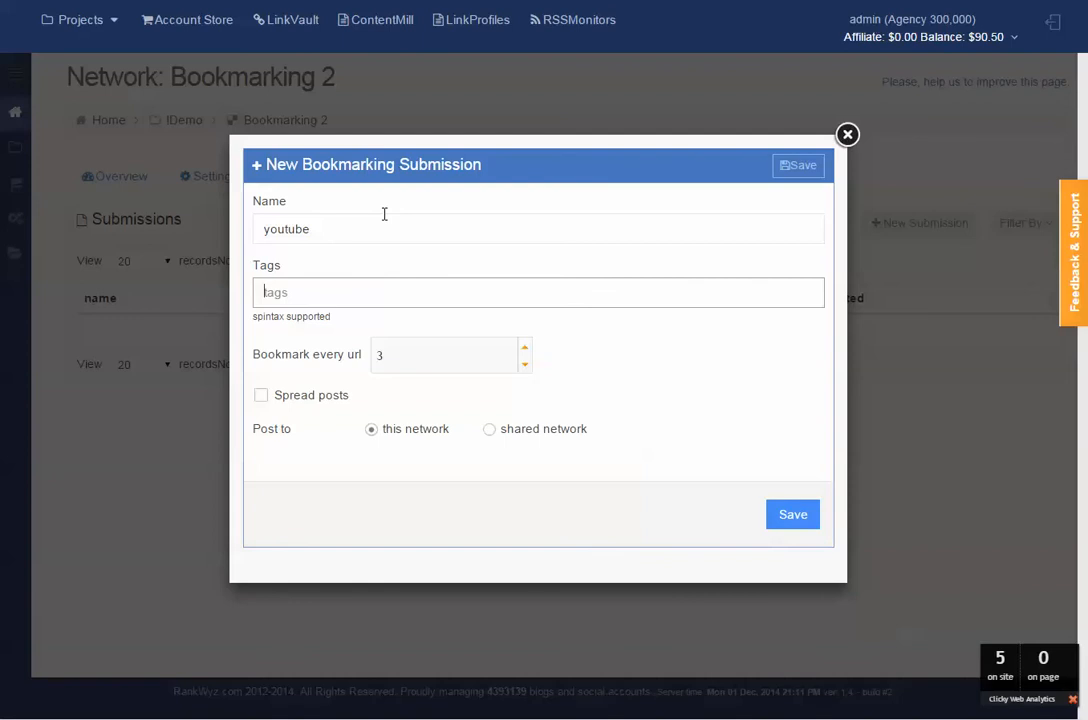
text(business)
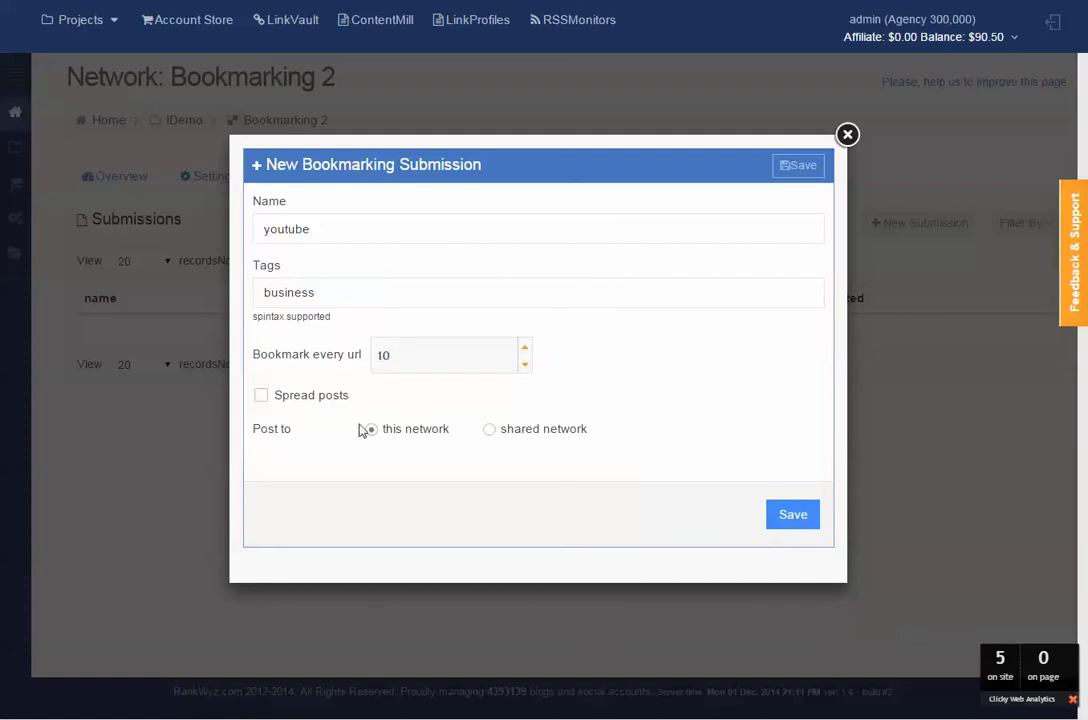
click(261, 396)
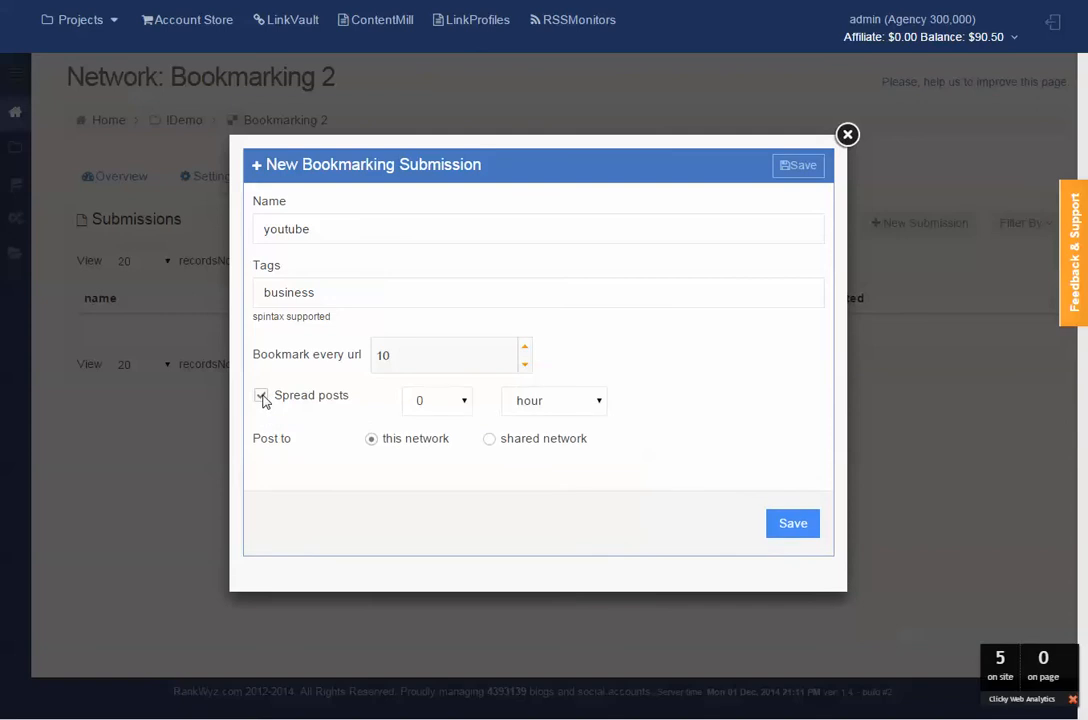
click(261, 396)
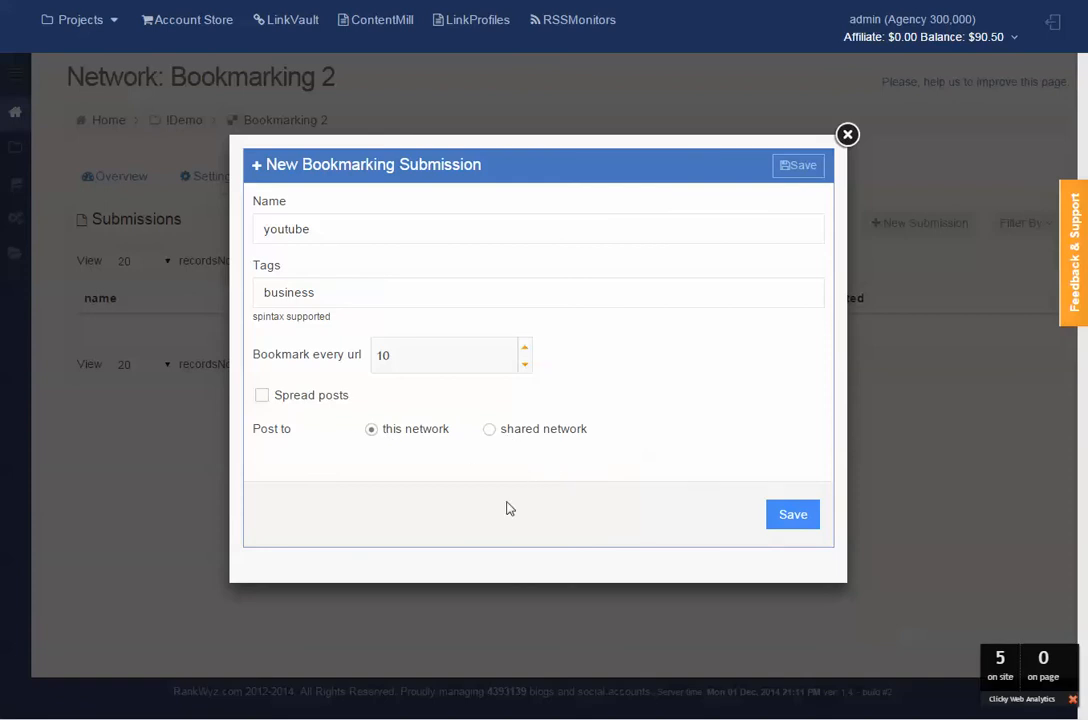
Step: Set the submission to post to the shared Home Business network and save it
click(487, 431)
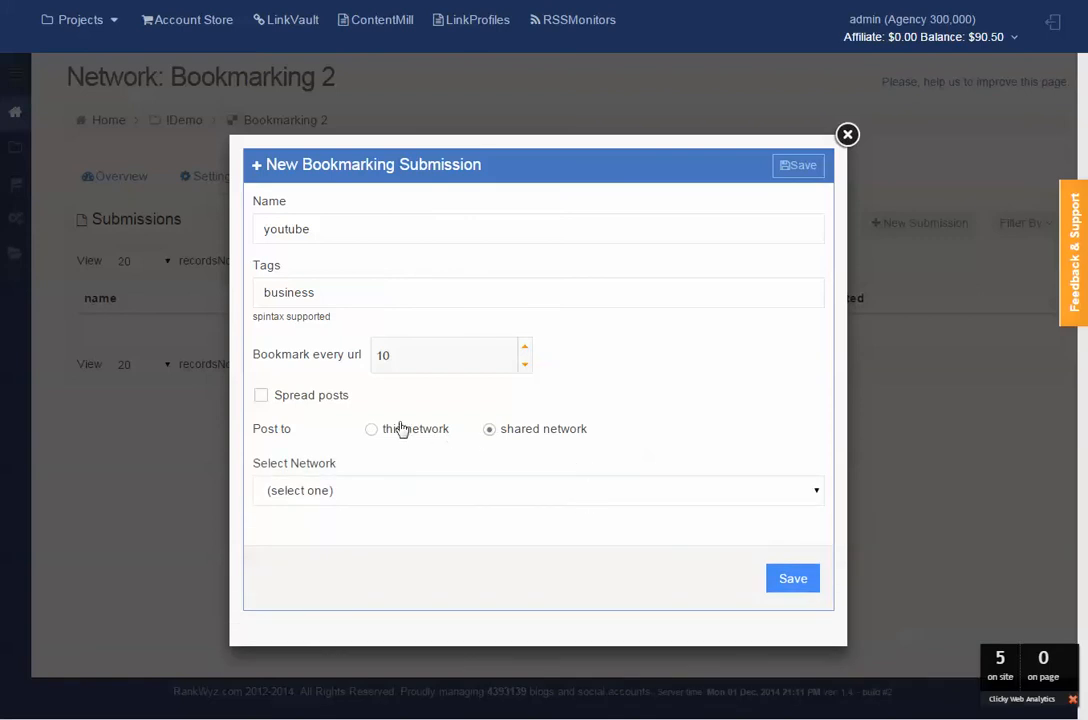
click(546, 494)
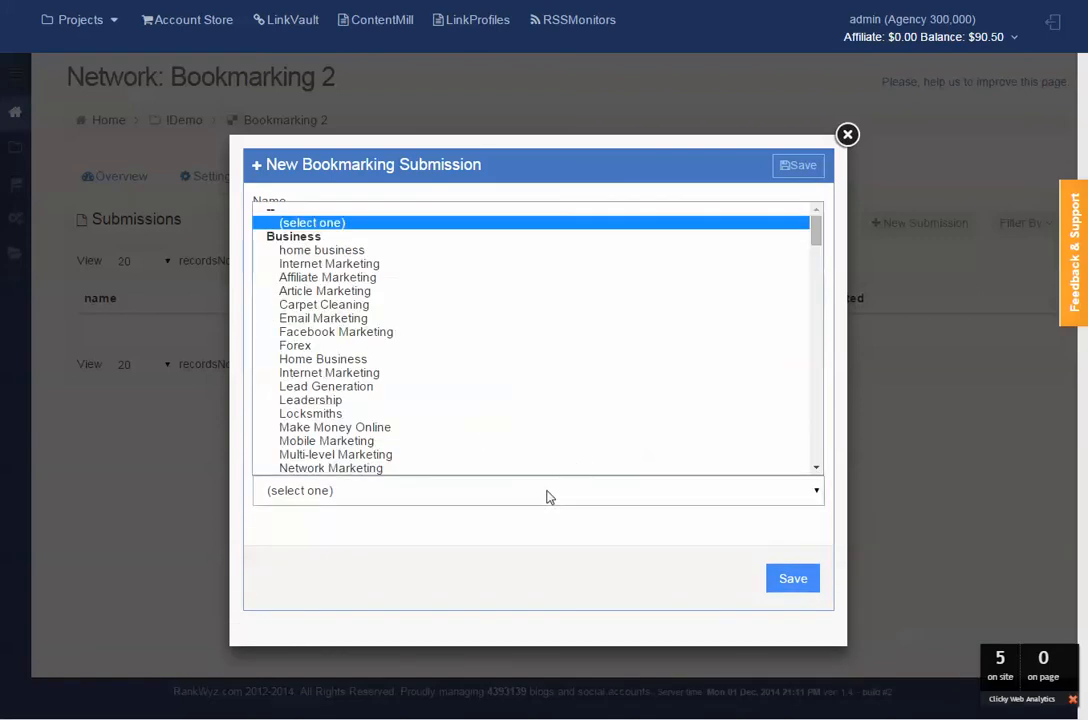
scroll(605, 255, down, 12)
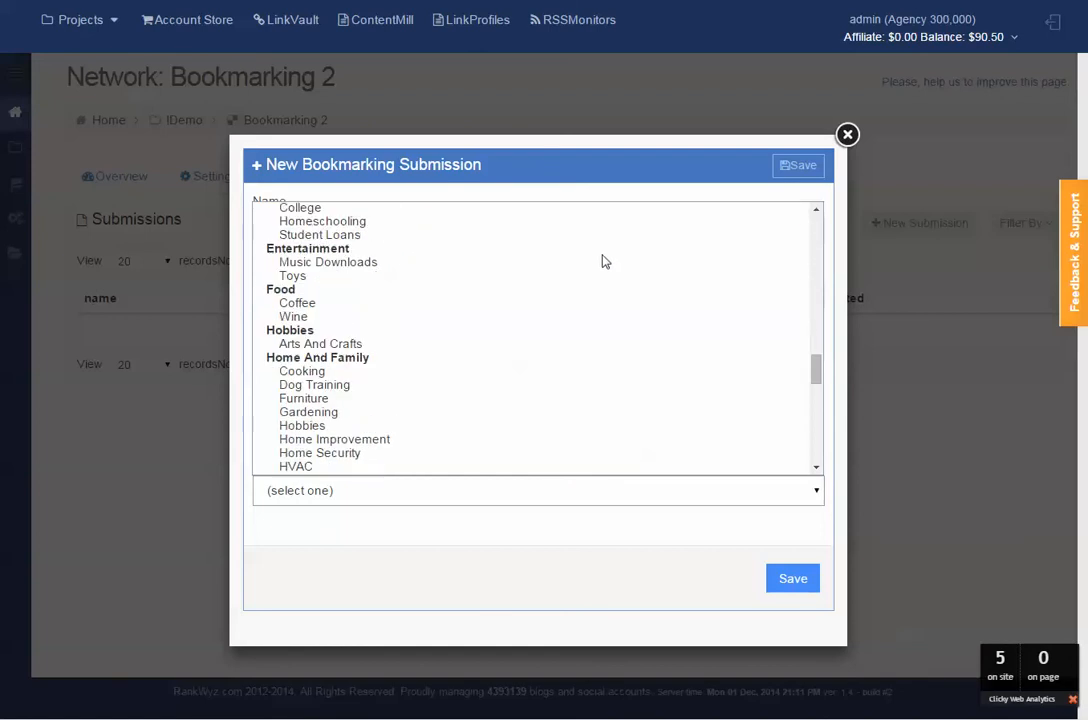
scroll(601, 263, up, 12)
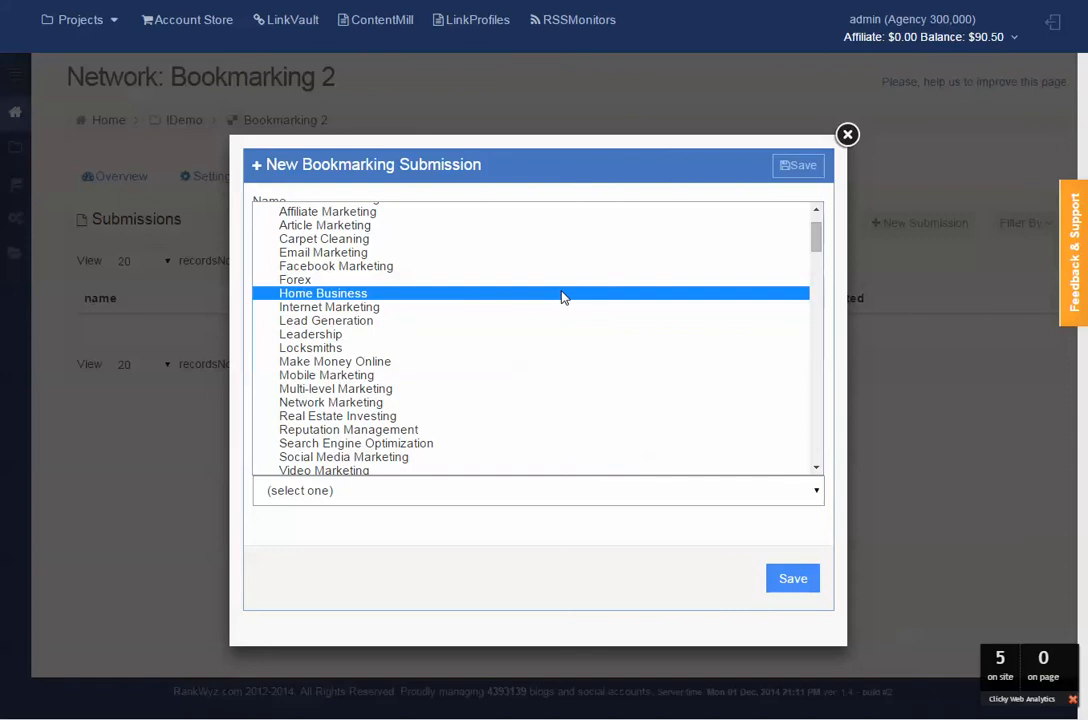
click(562, 293)
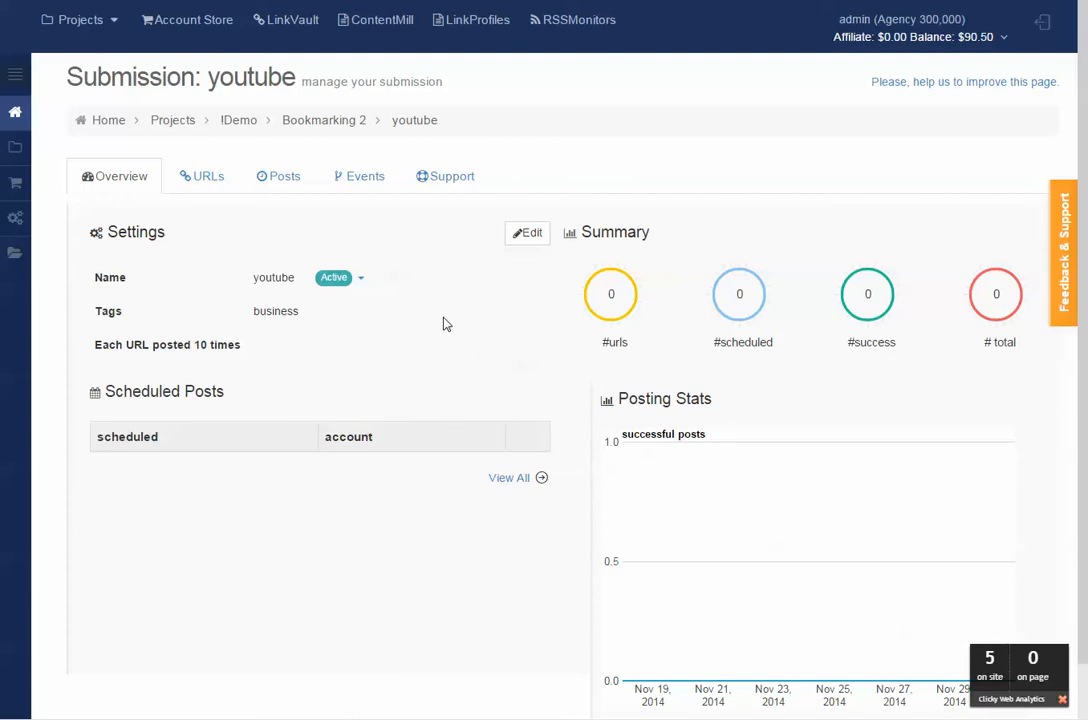
click(209, 184)
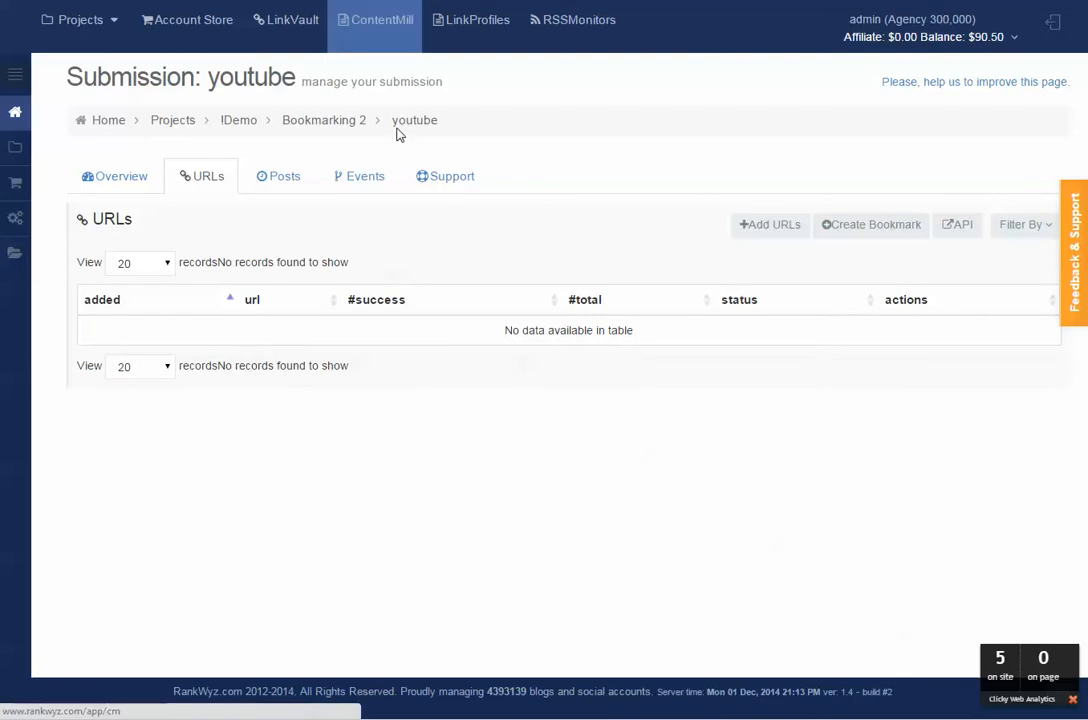
click(863, 234)
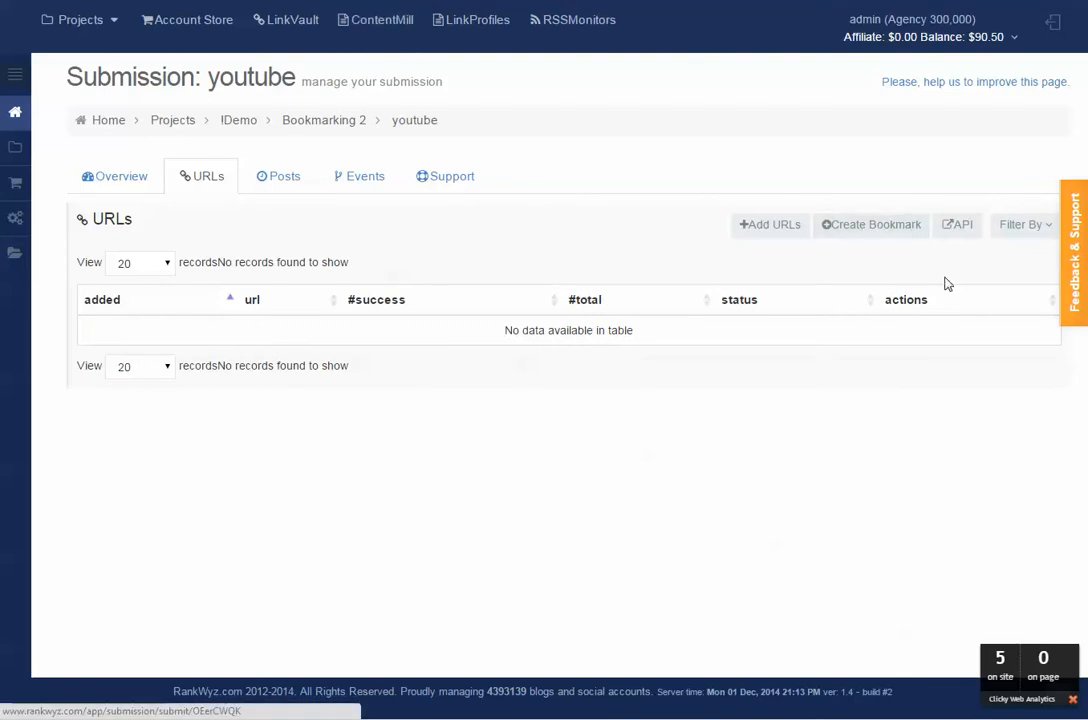
click(538, 165)
text(https://www.youtube.com/watch?v=CxFCxsLc5-c)
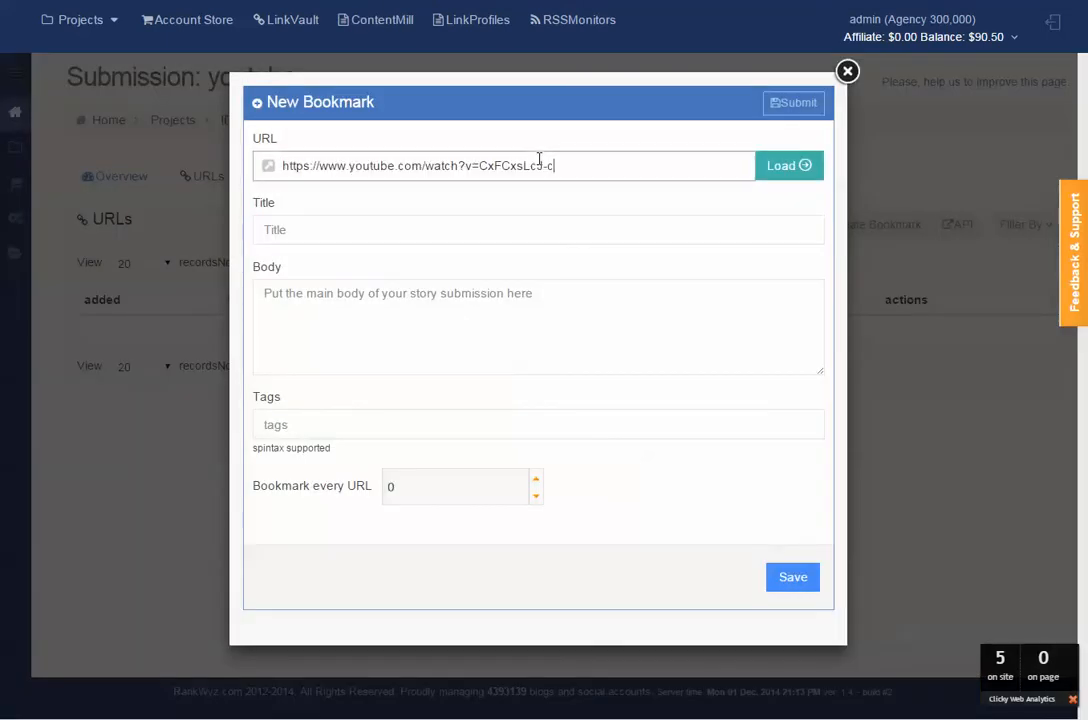
click(787, 175)
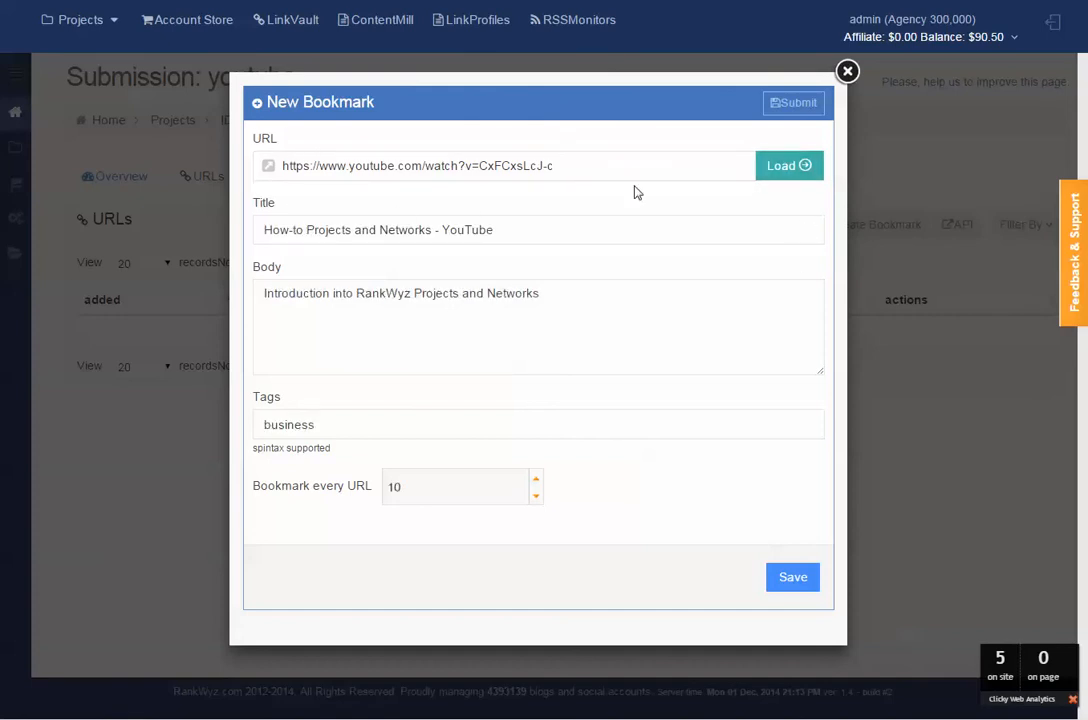
click(534, 229)
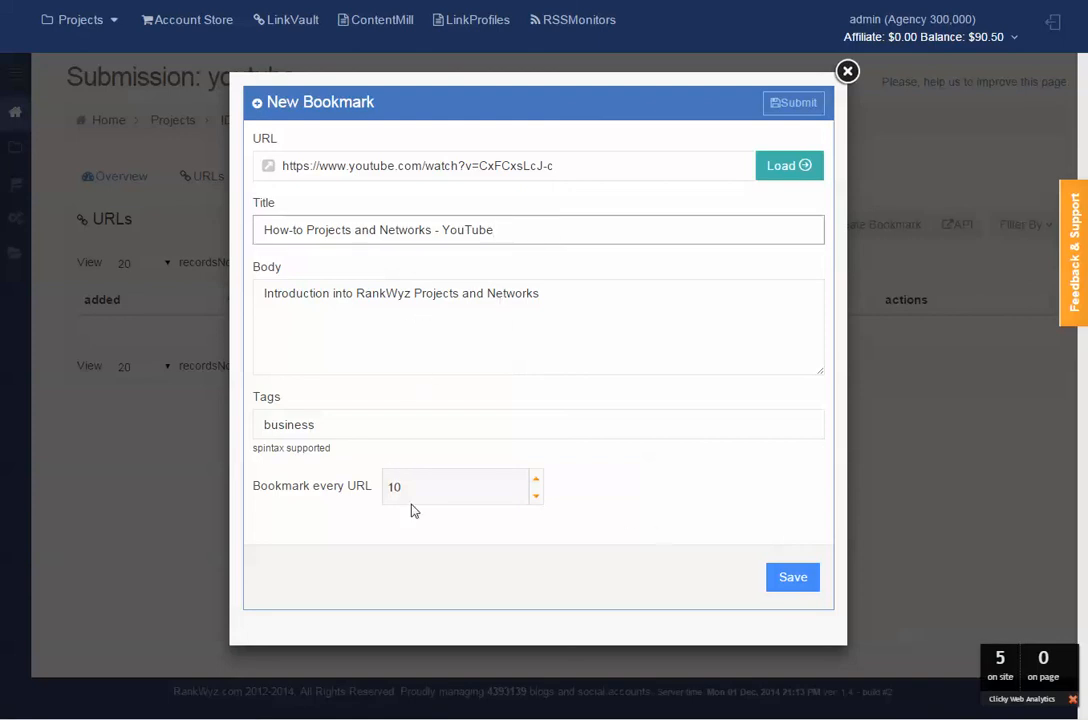
click(793, 582)
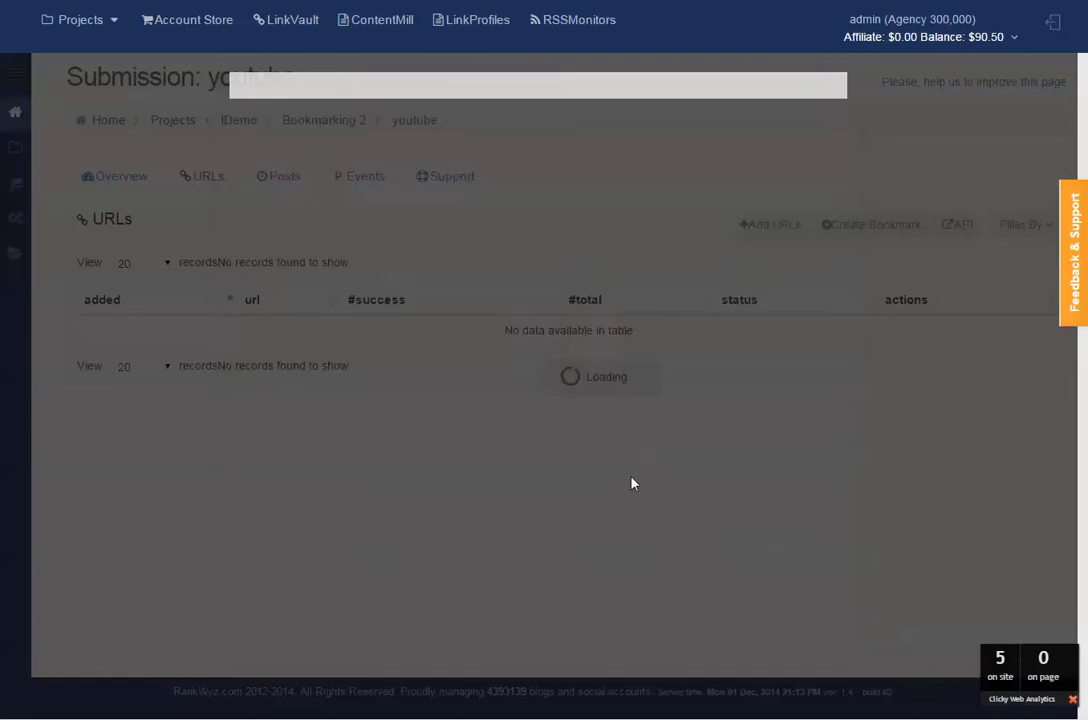
mouse_move(308, 333)
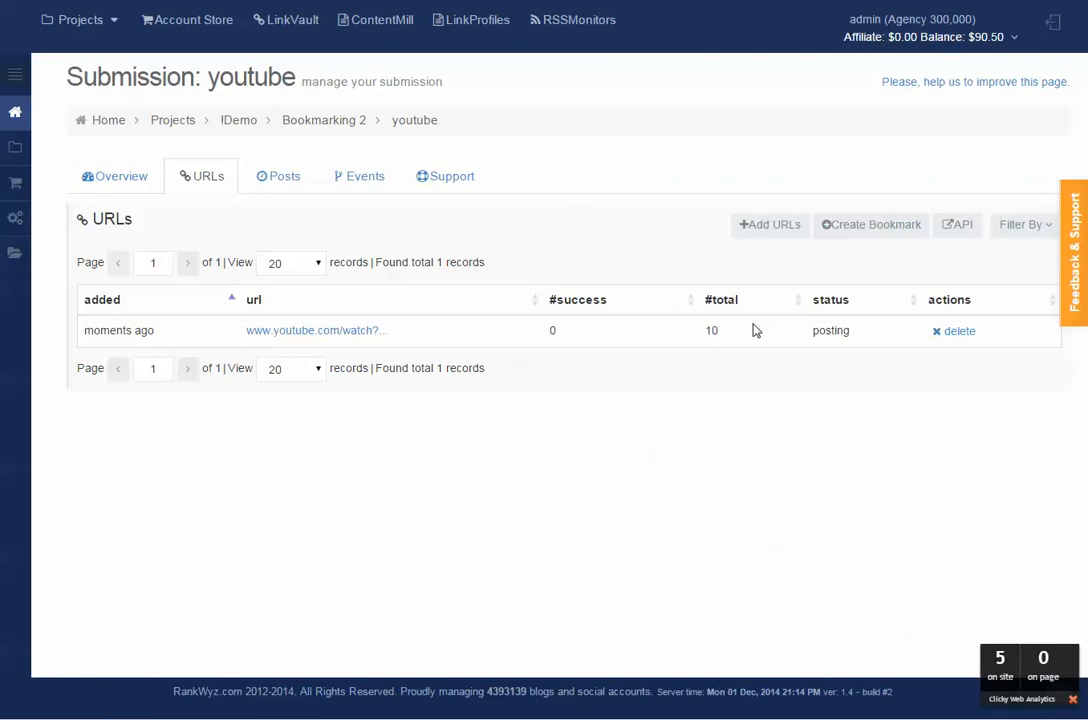
click(304, 181)
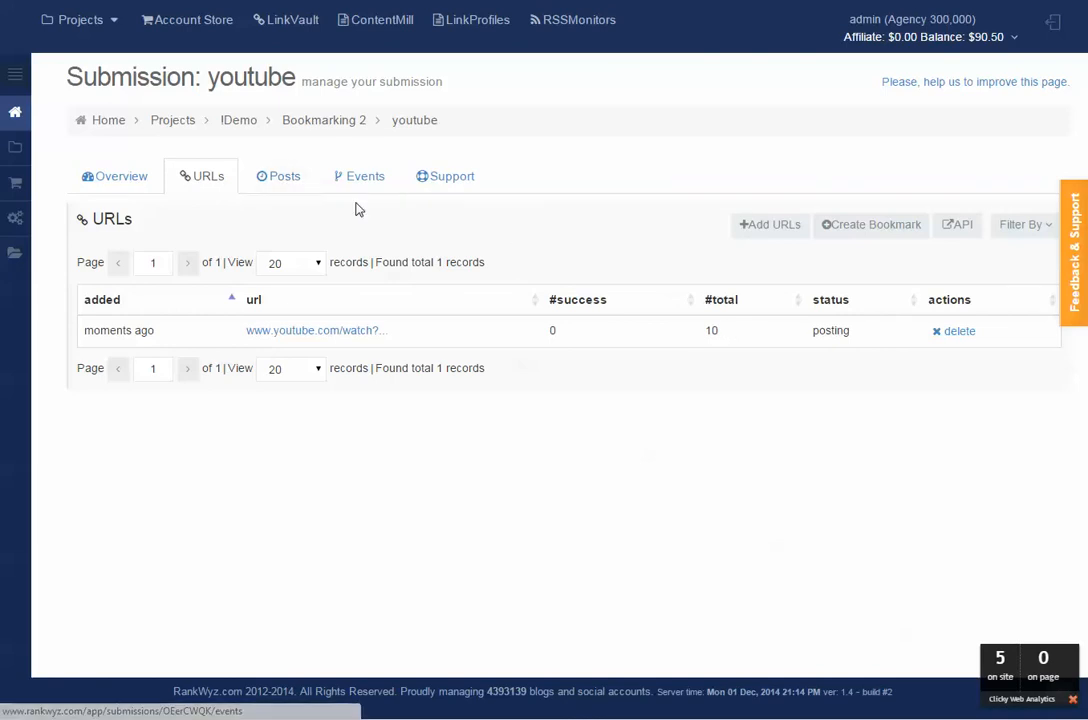
scroll(374, 212, down, 1)
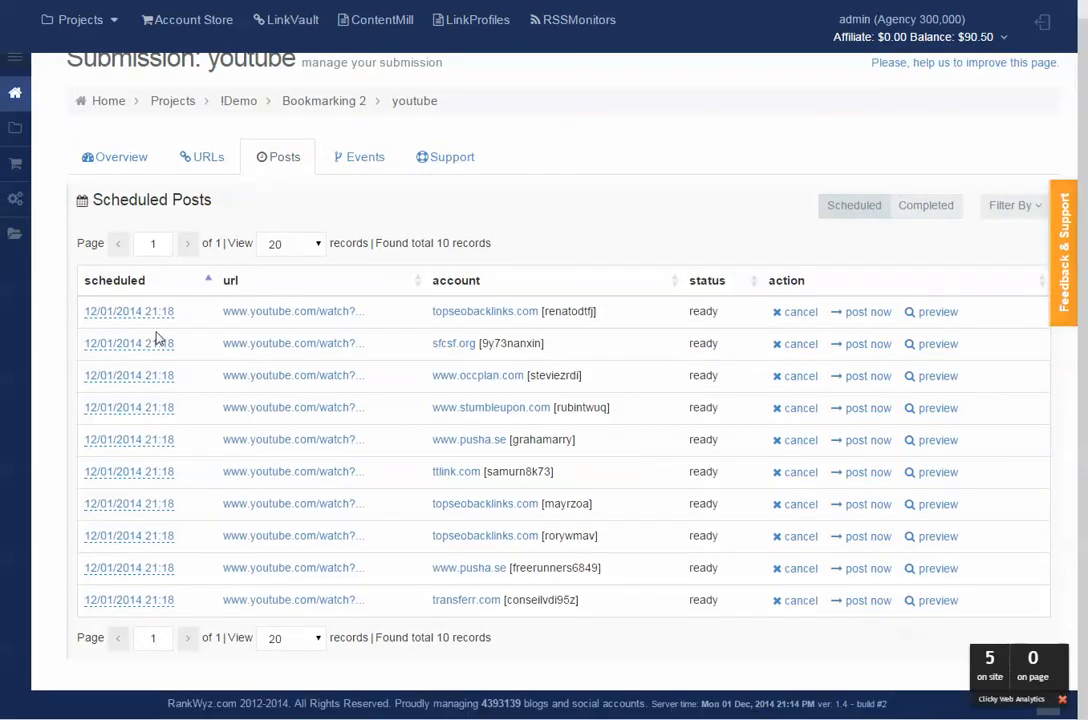
click(925, 312)
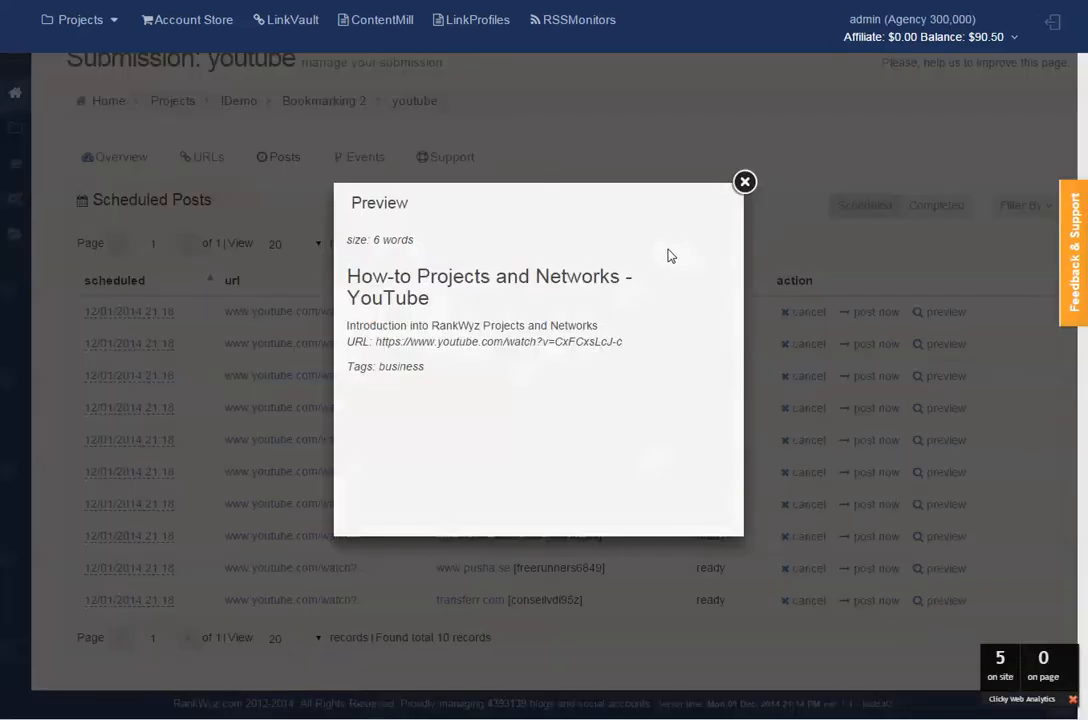
click(745, 181)
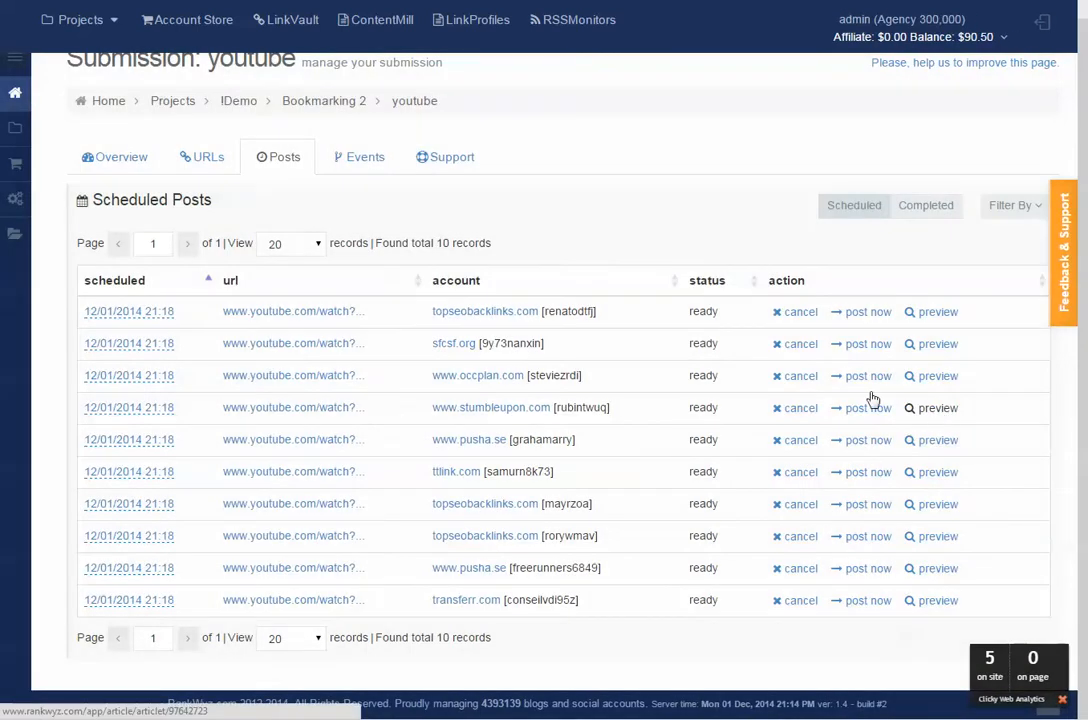
click(938, 410)
click(745, 188)
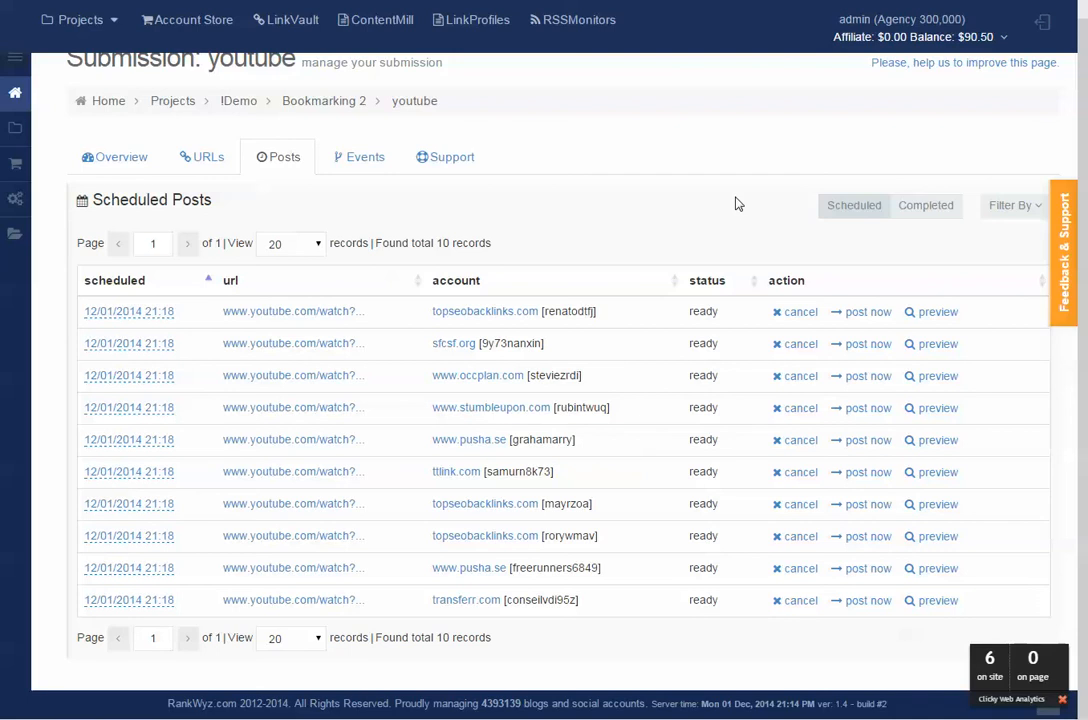
Step: Check the completed posts and their successful filter option, and return to the scheduled posts
click(925, 205)
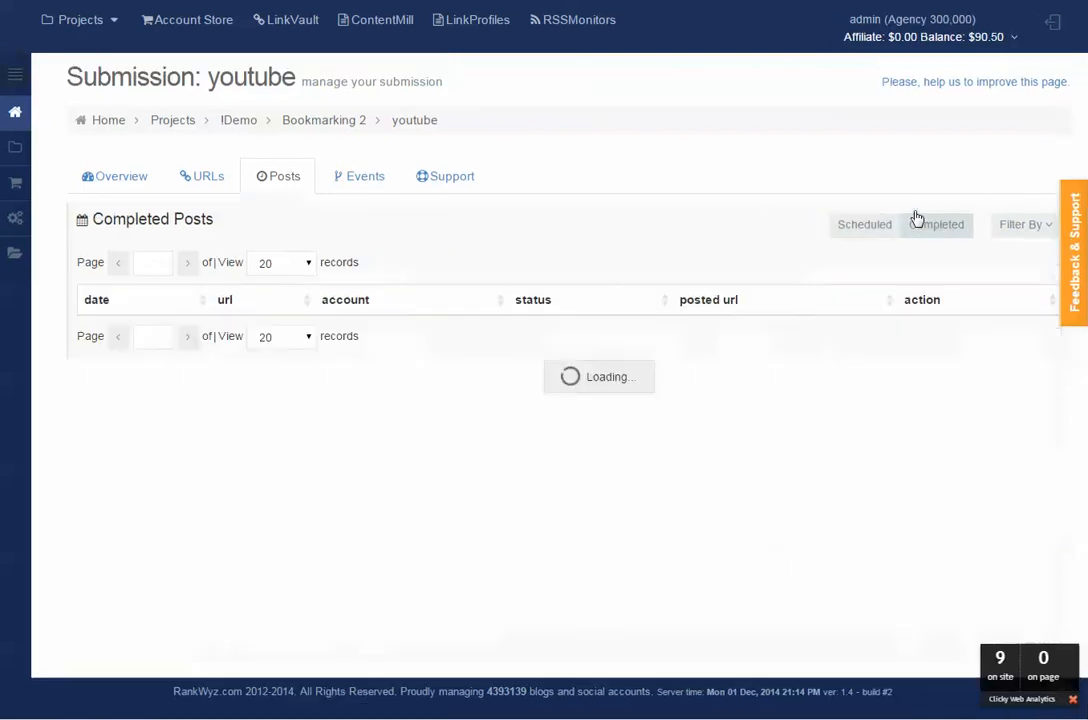
click(1022, 224)
click(993, 256)
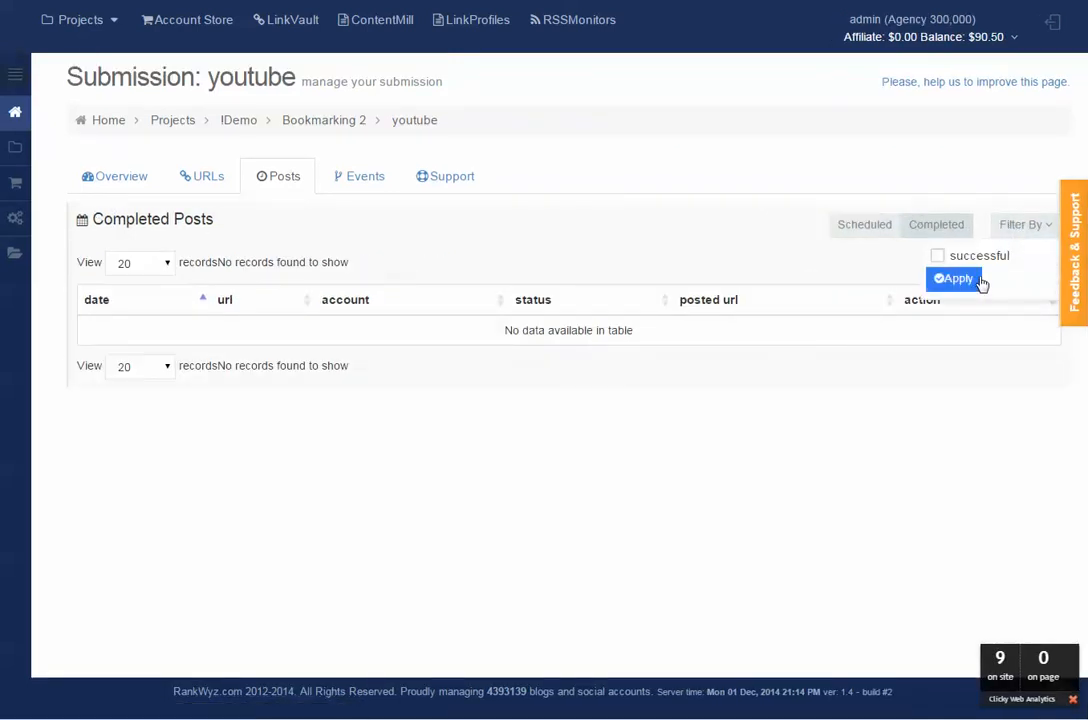
click(866, 229)
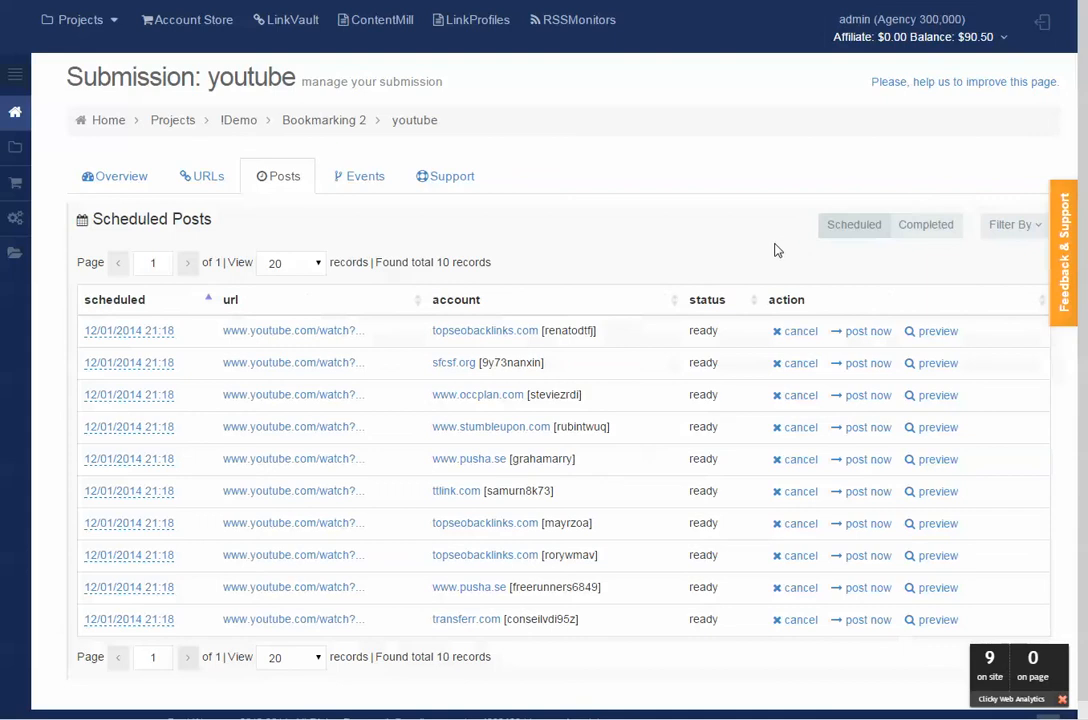
click(868, 332)
click(874, 364)
click(875, 396)
click(870, 429)
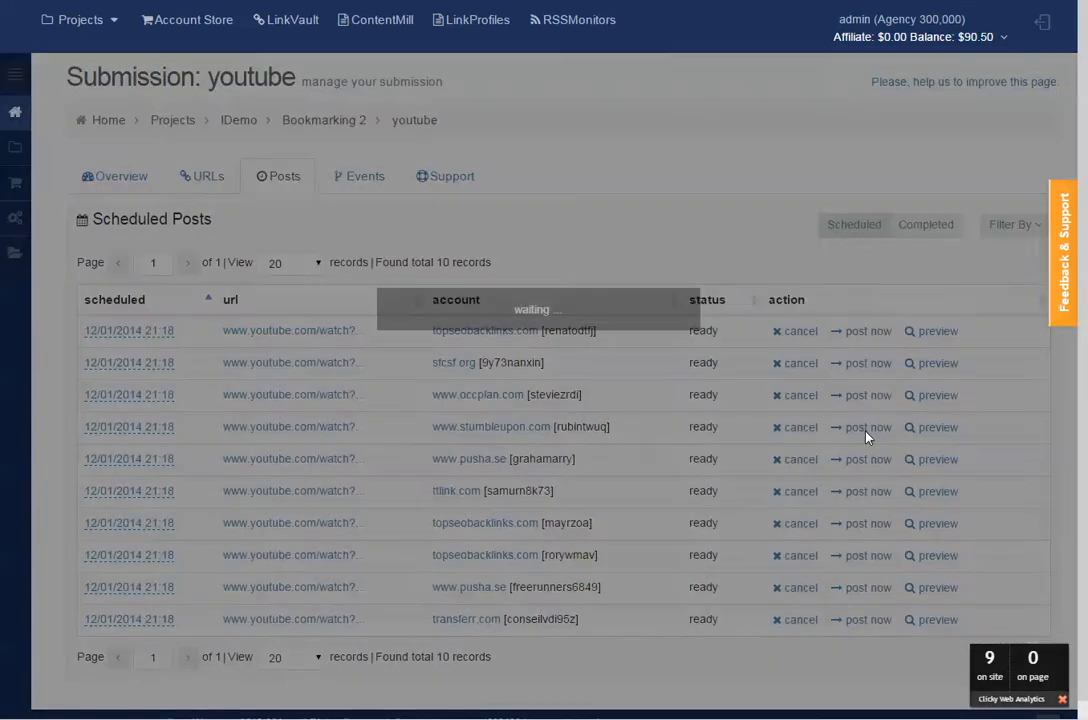
Step: Check the progress of the youtube submission by comparing its completed and scheduled posts
click(925, 232)
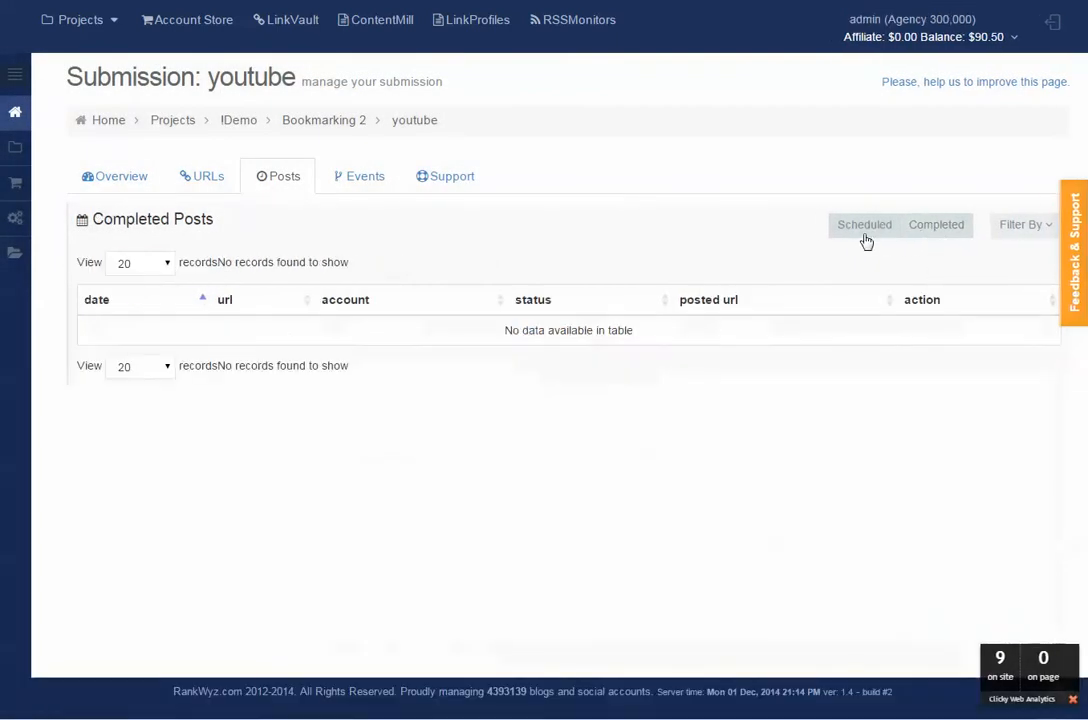
click(866, 234)
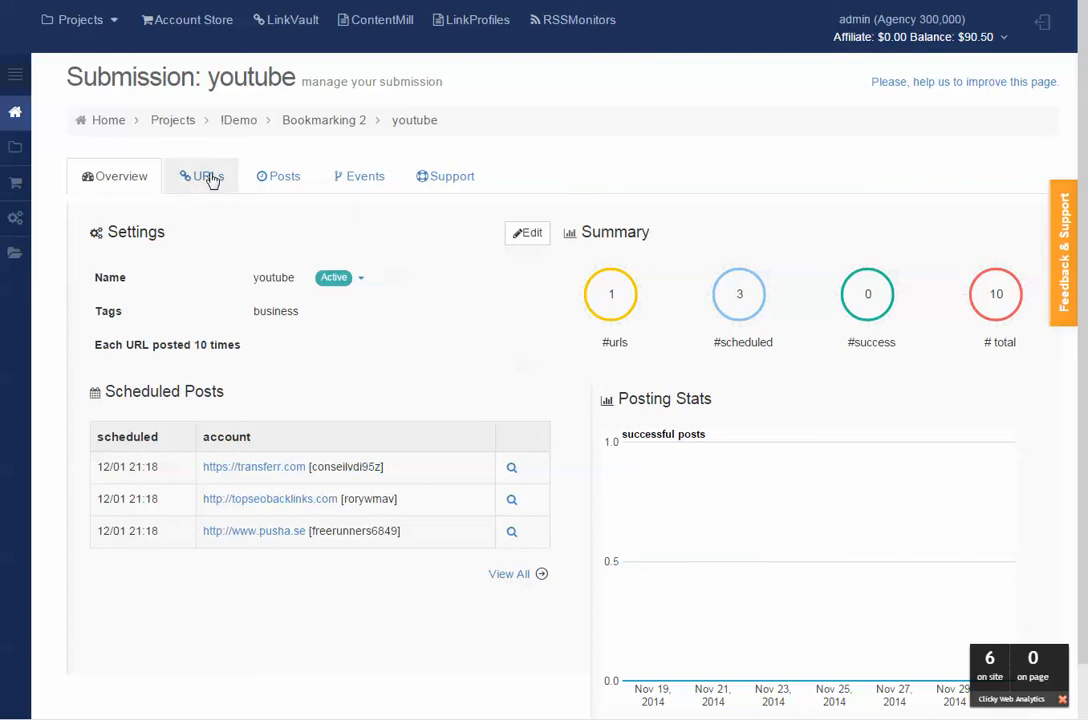
click(288, 180)
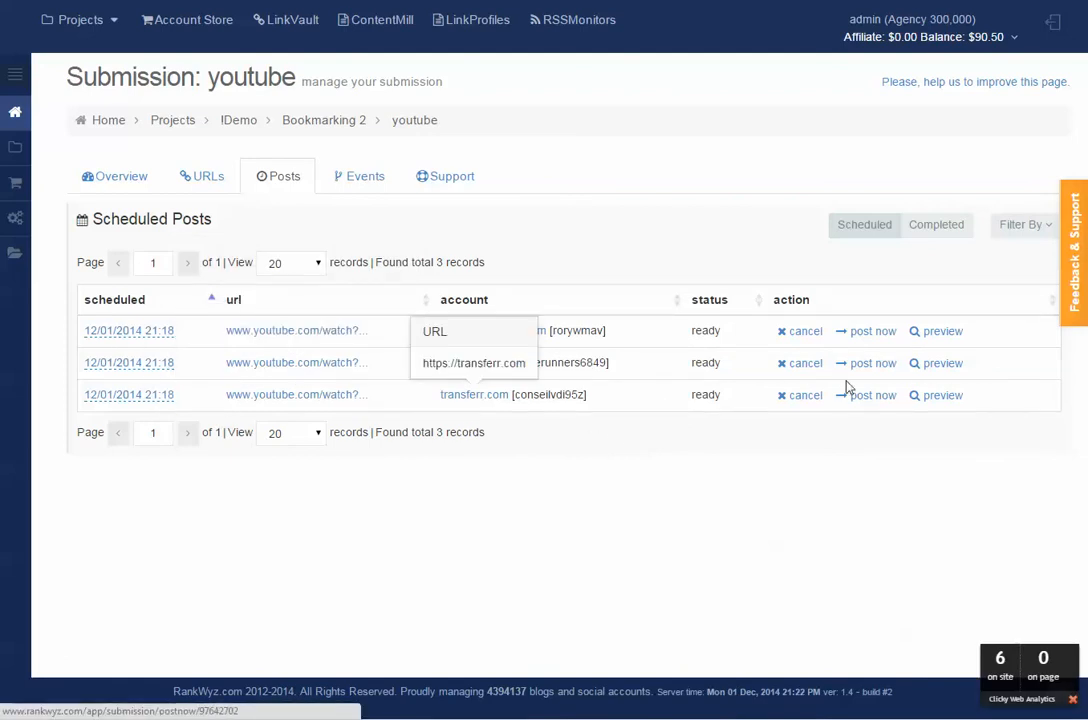
click(946, 228)
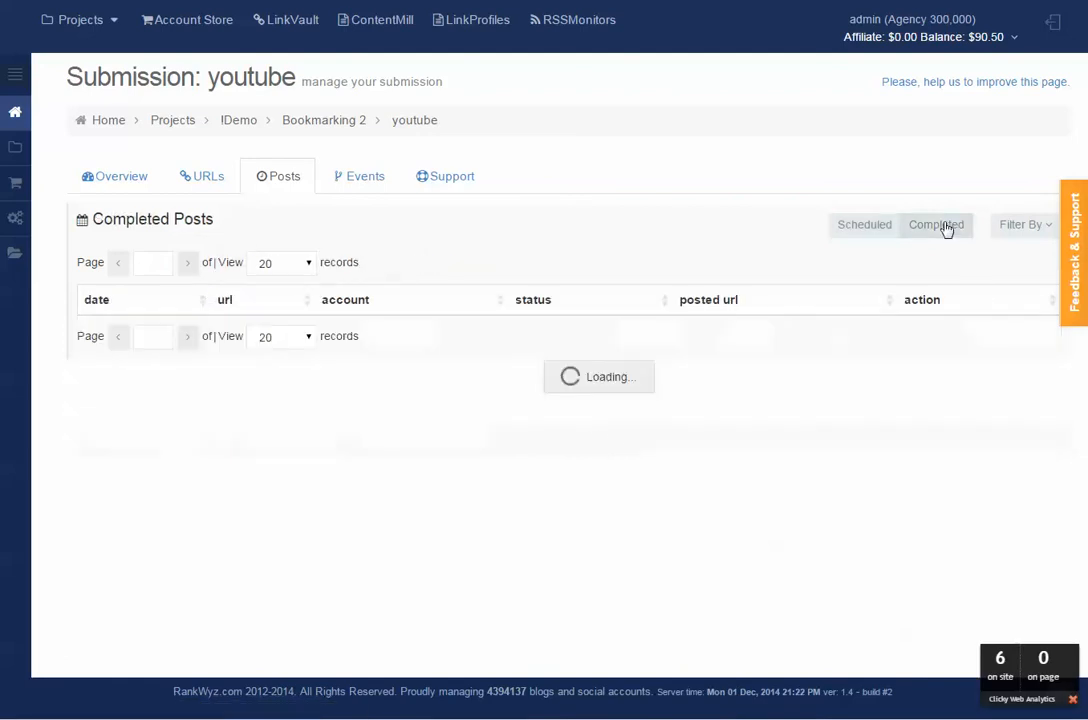
click(853, 230)
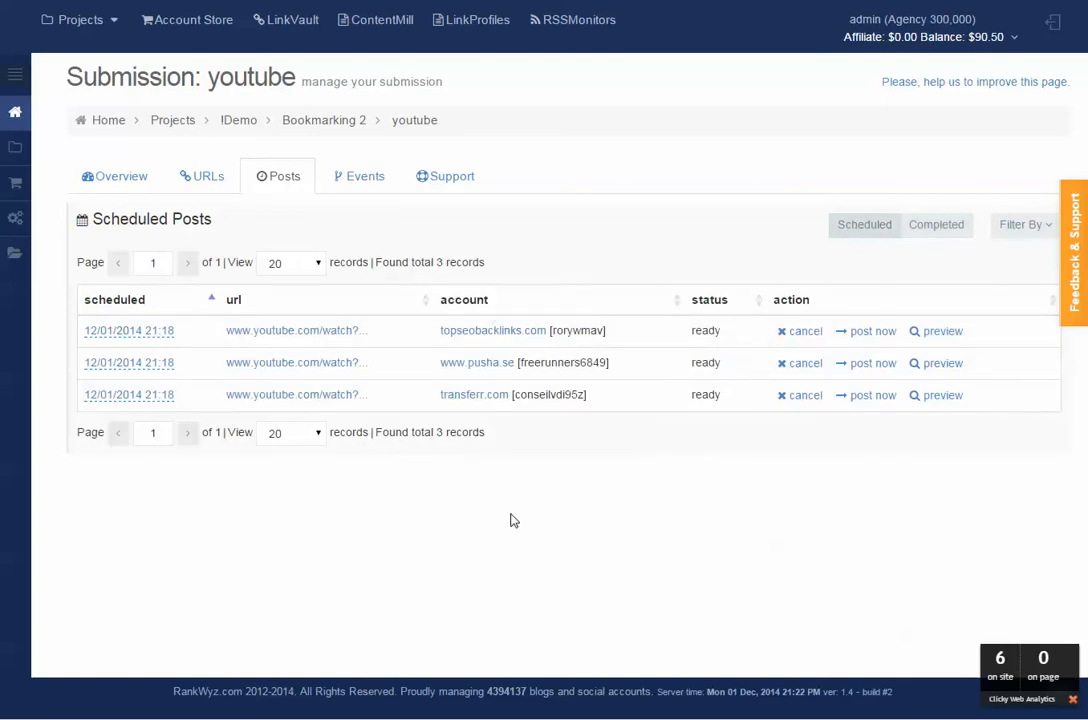